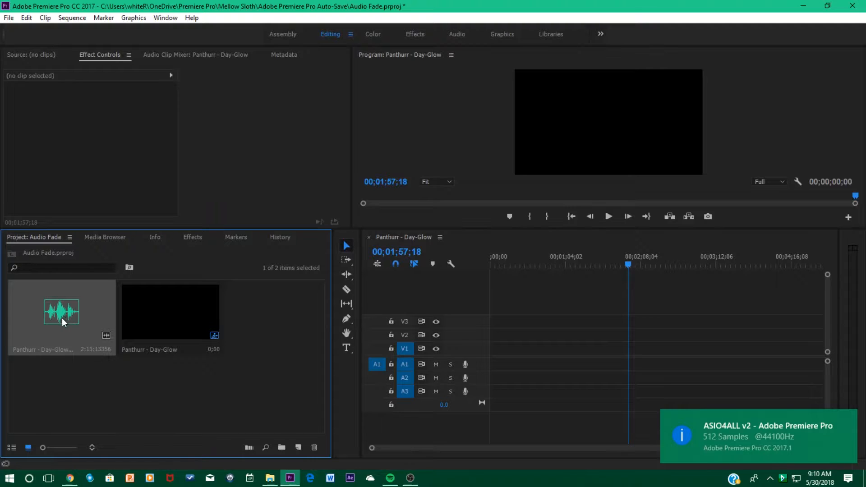
Place the Panthurr - Day-Glow audio on track A1 and trim both ends, closing the gap so it starts at the sequence start
drag(65, 318, 493, 365)
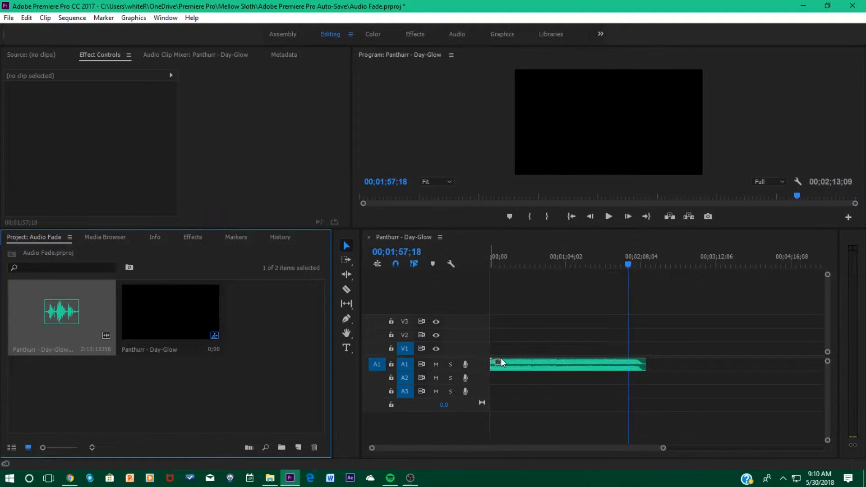
click(492, 365)
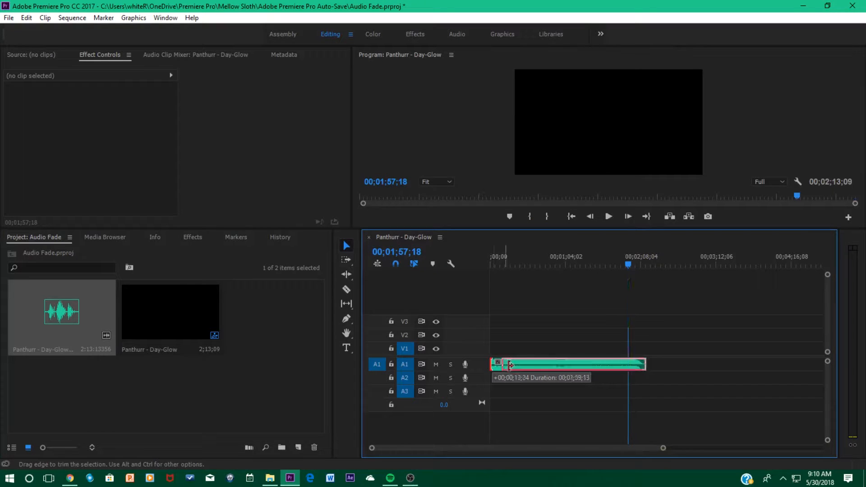
drag(640, 369, 619, 369)
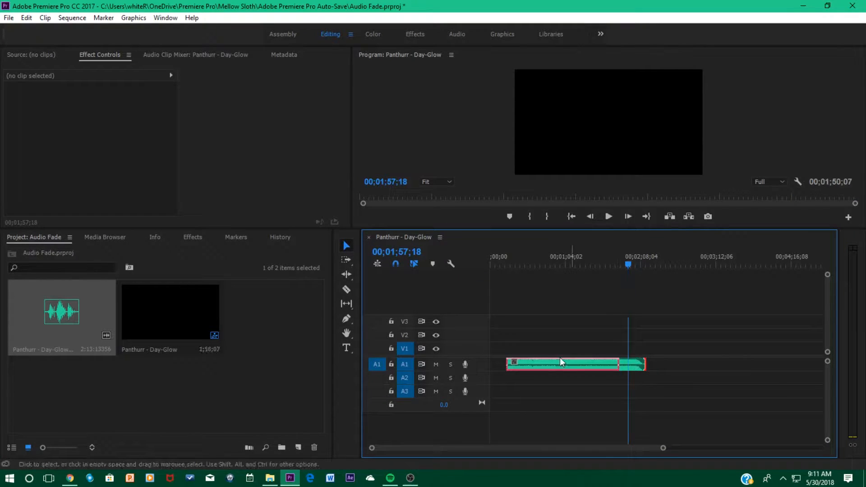
click(501, 365)
key(Delete)
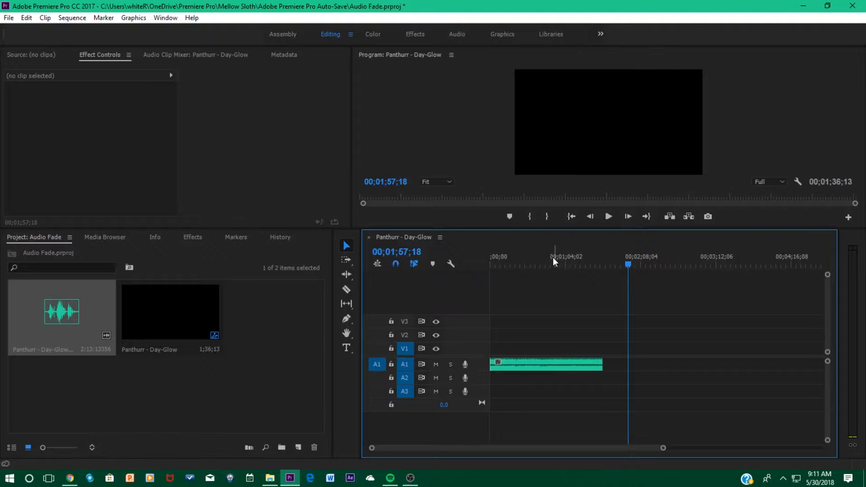
Set the audio clip's volume Level to -999 dB at 00;00;00;00
click(550, 263)
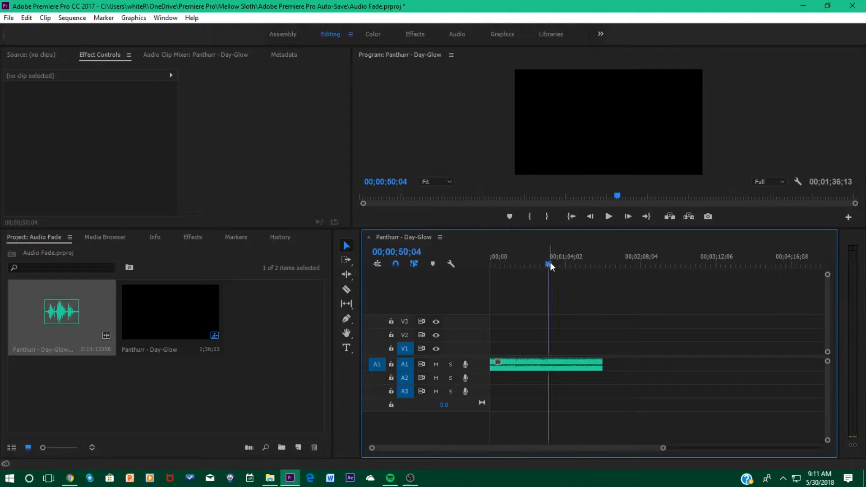
drag(551, 263, 459, 268)
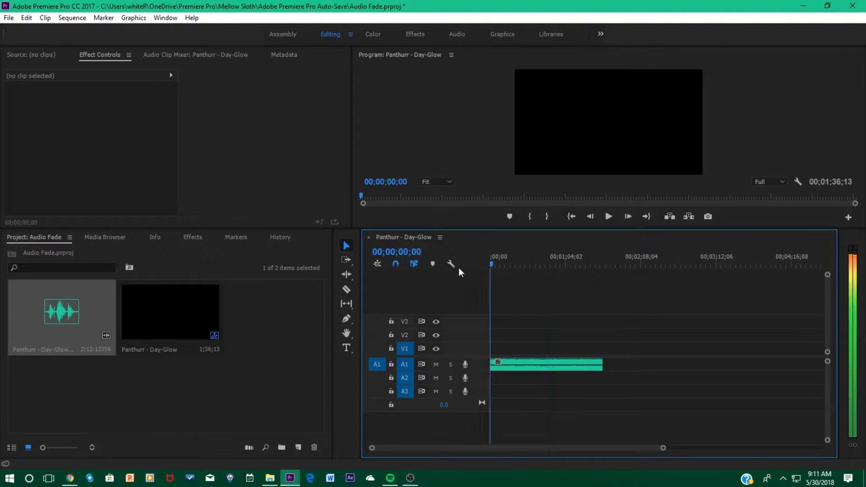
click(545, 368)
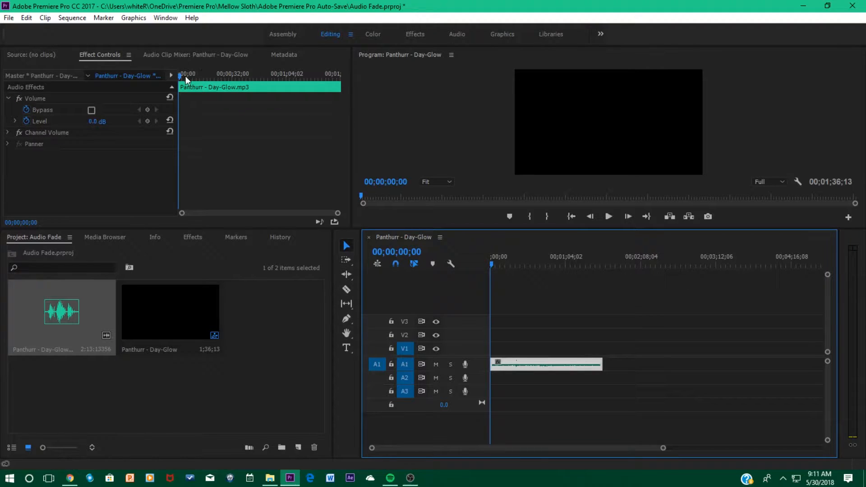
click(95, 122)
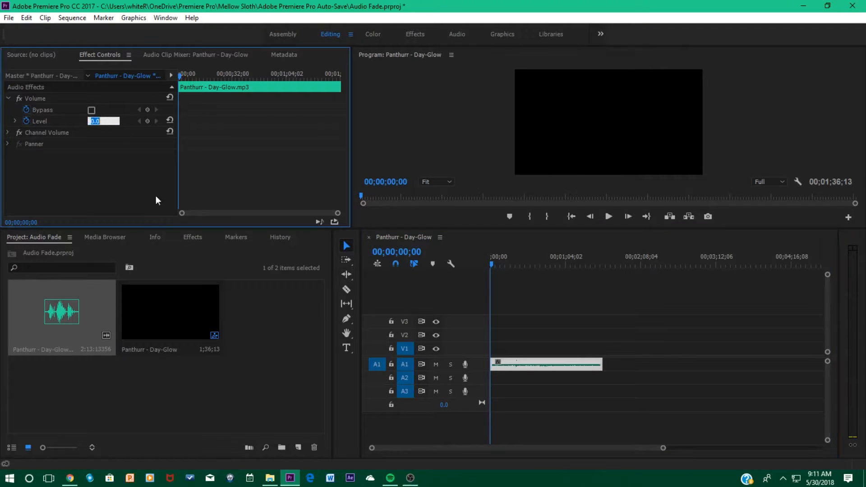
text(-999)
key(Return)
Play the opening of the clip to check its level, and return the playhead to the sequence start
key(space)
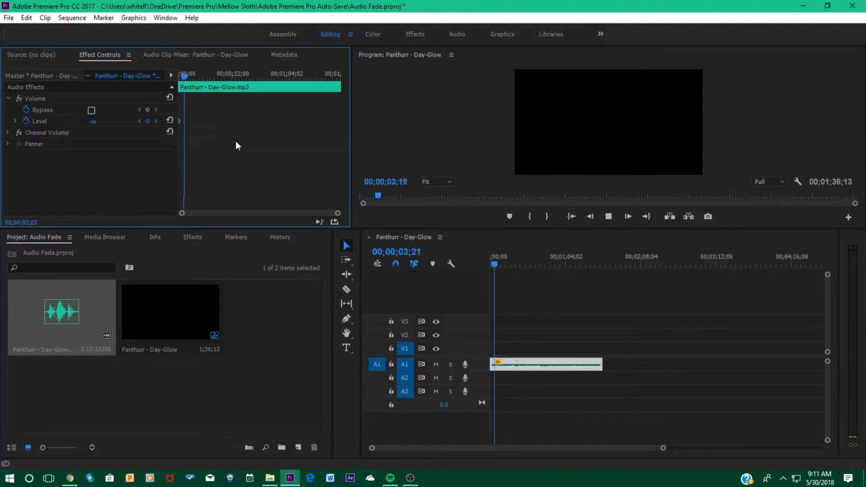
key(space)
drag(496, 263, 443, 265)
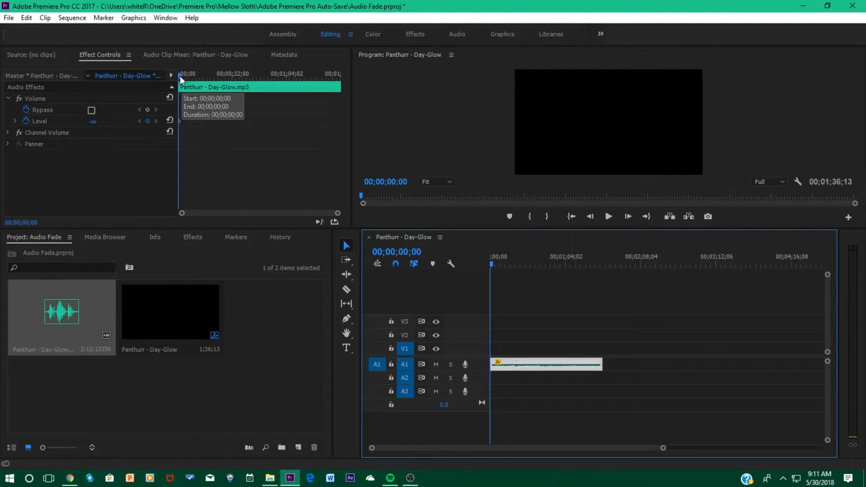
Keyframe the clip's volume Level at 0 dB at 00;00;07;11 to create a fade-in
drag(181, 76, 193, 78)
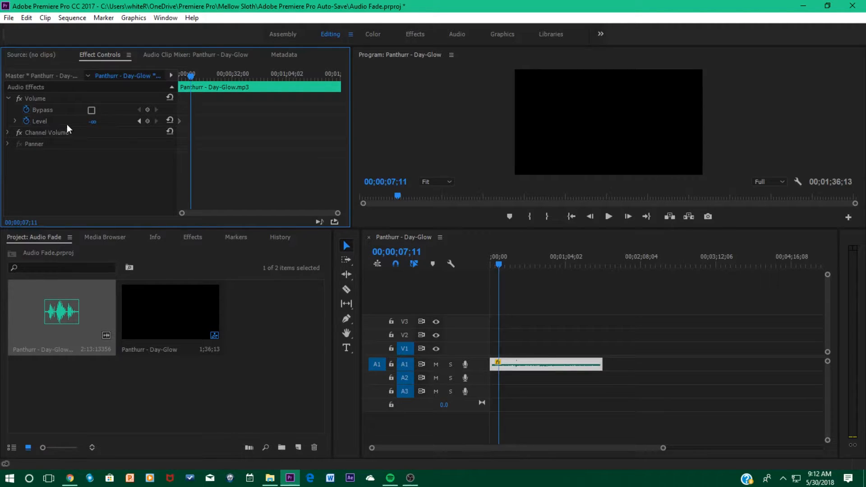
click(93, 120)
text(0)
key(Return)
Play the fade-in from the start of the clip and return the playhead to 00;00;00;00
drag(191, 78, 143, 78)
key(space)
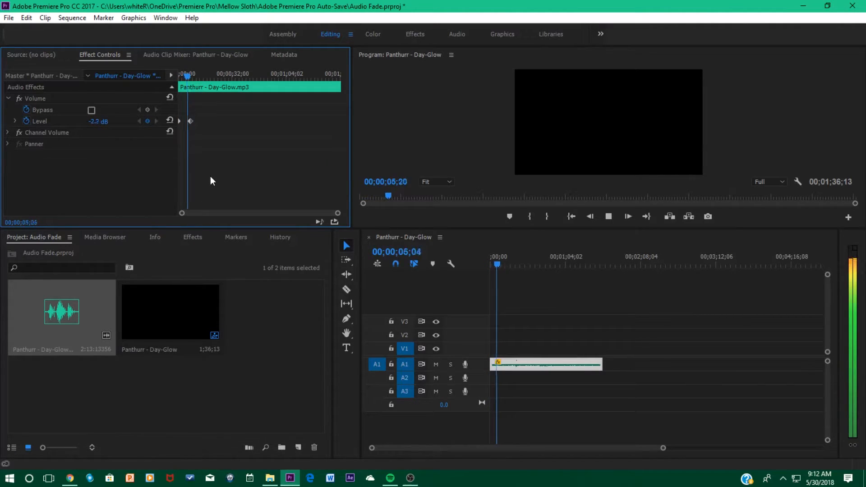
key(space)
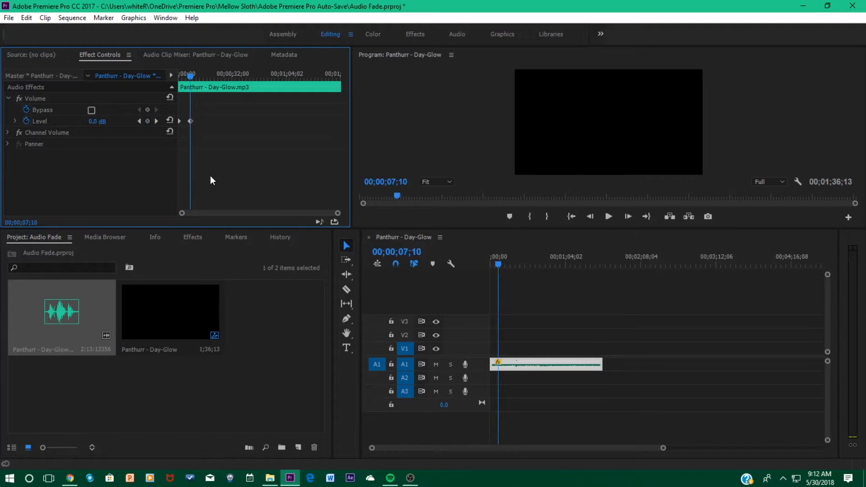
click(506, 260)
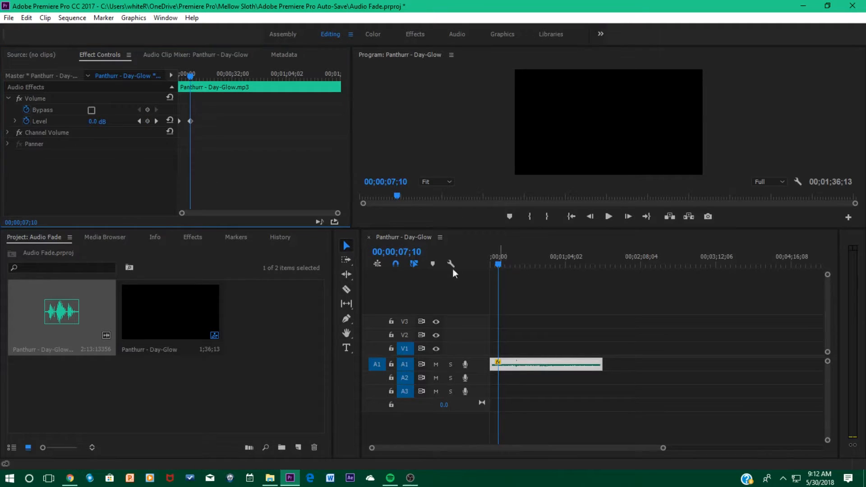
key(Home)
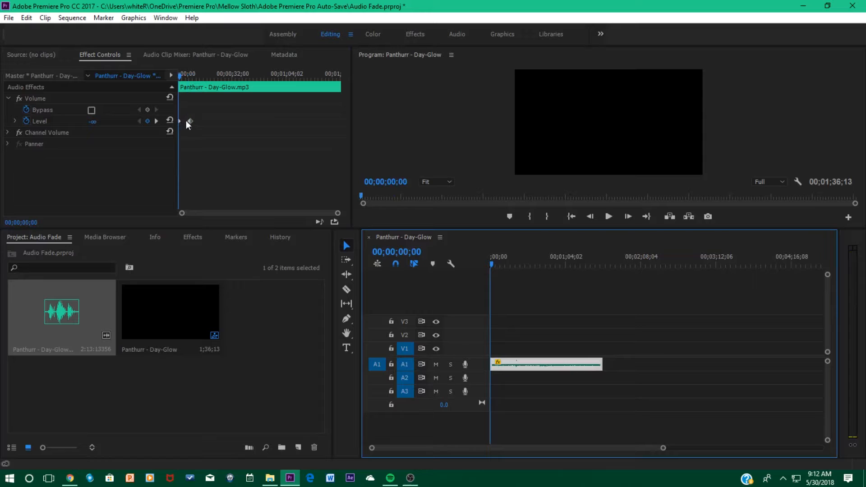
Delete the fade-in's second Level keyframe after shifting it, and set the Level at the clip's start to 0 dB
drag(191, 121, 218, 123)
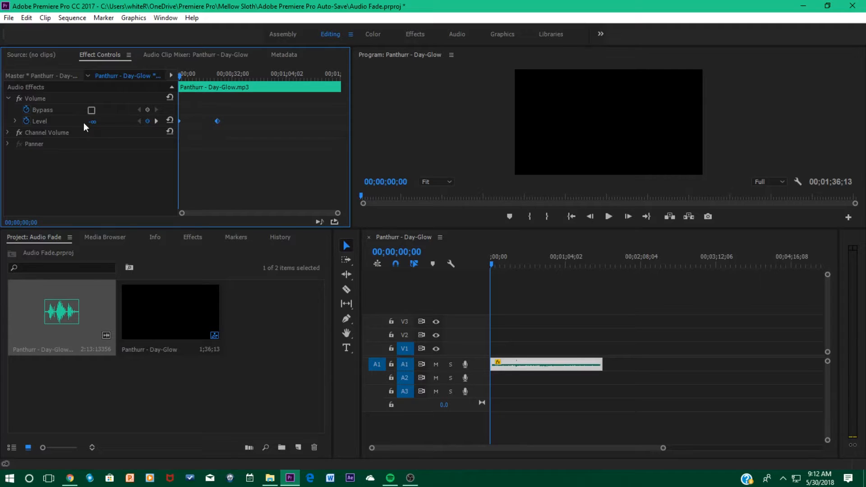
key(Delete)
click(102, 121)
text(0)
key(Return)
Play the clip up to 00;00;06;15 and set the volume Level to -999 dB there
key(space)
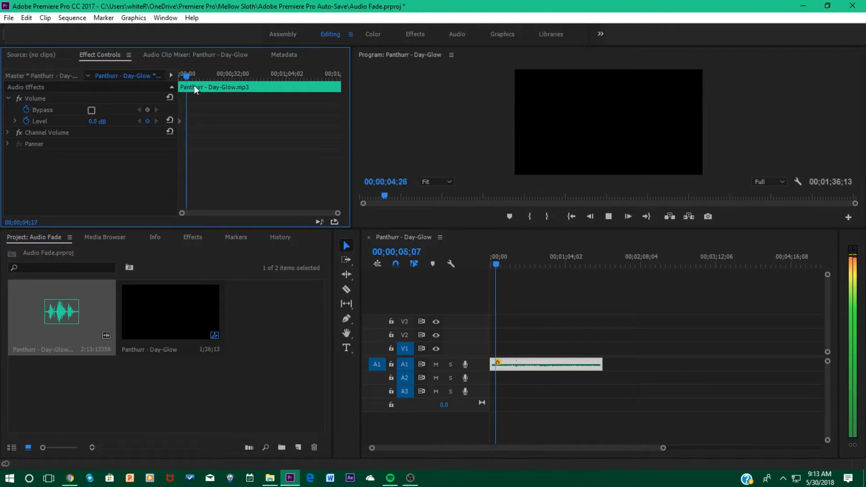
key(space)
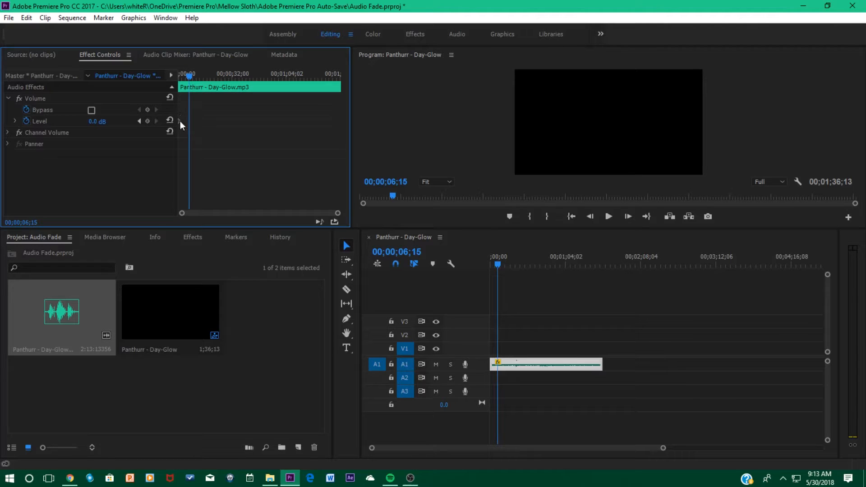
click(104, 119)
text(-999)
key(Return)
Keyframe the clip's volume Level at -999 dB at 00;00;00;00
drag(189, 75, 156, 75)
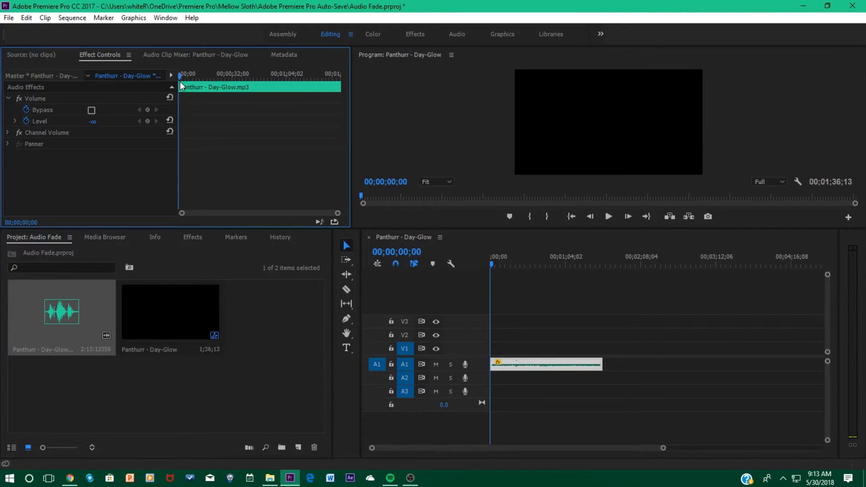
click(101, 120)
text(-999)
key(Return)
Complete the fade-in with a 0 dB volume Level keyframe at 00;00;08;19
click(190, 77)
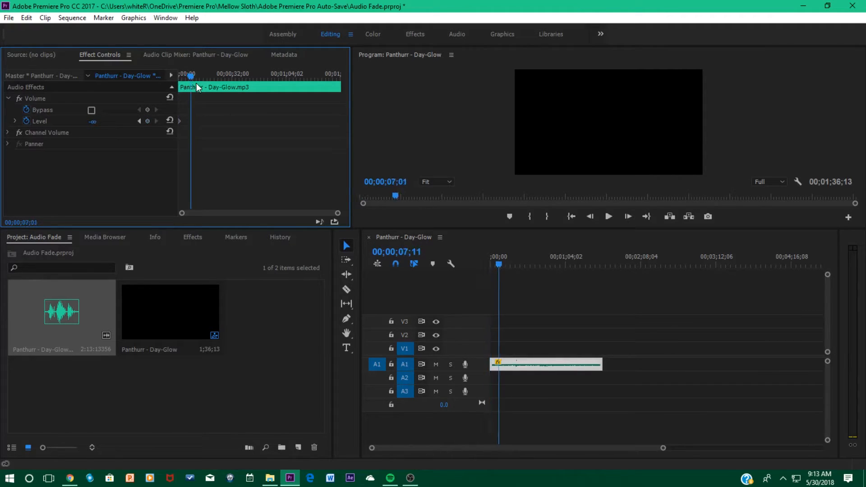
drag(196, 84, 195, 83)
click(93, 120)
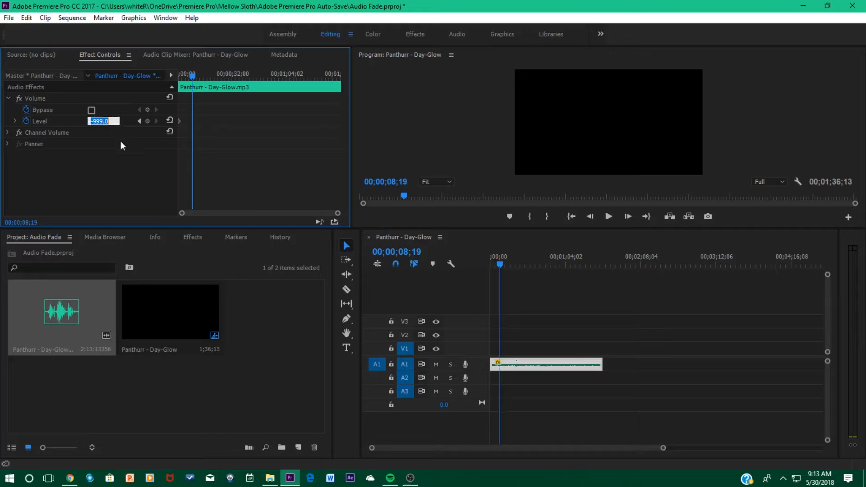
text(0)
key(Return)
Add a volume Level keyframe of 0 dB at 00;01;22;01 to mark where the fade-out starts
drag(192, 74, 317, 90)
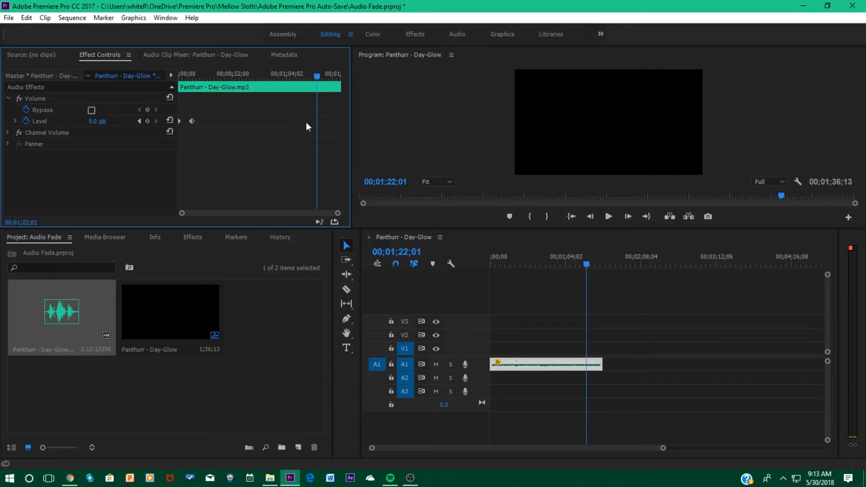
click(95, 121)
key(Return)
Keyframe a lowered volume Level at the clip's end, 00;01;36;13, to create the fade-out
drag(318, 76, 381, 73)
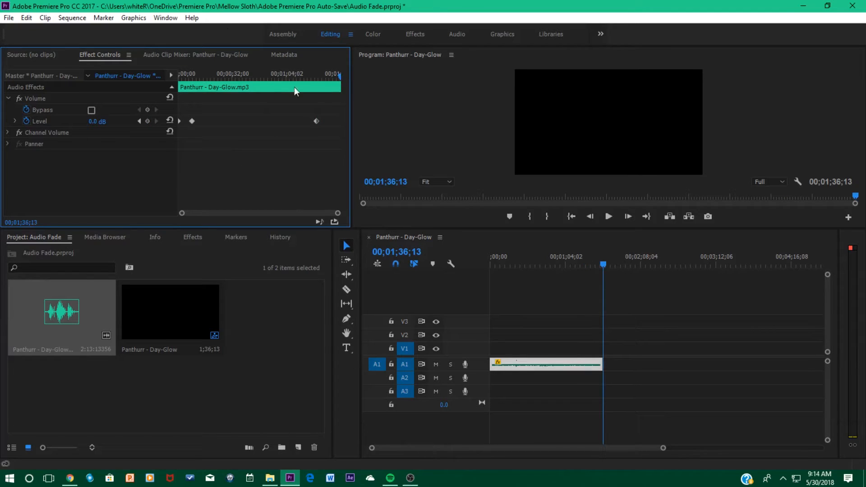
click(95, 122)
text(-999)
key(Return)
Play the clip's ending from 00;01;20;13 to listen to the fade-out
click(316, 75)
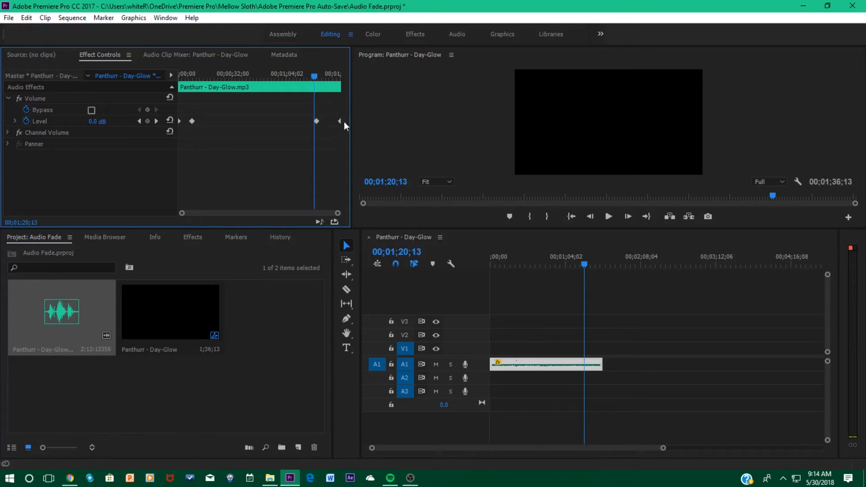
key(space)
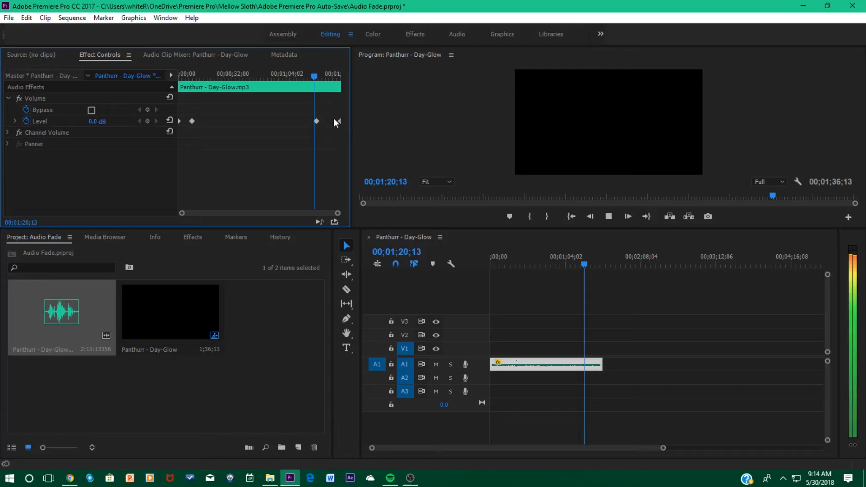